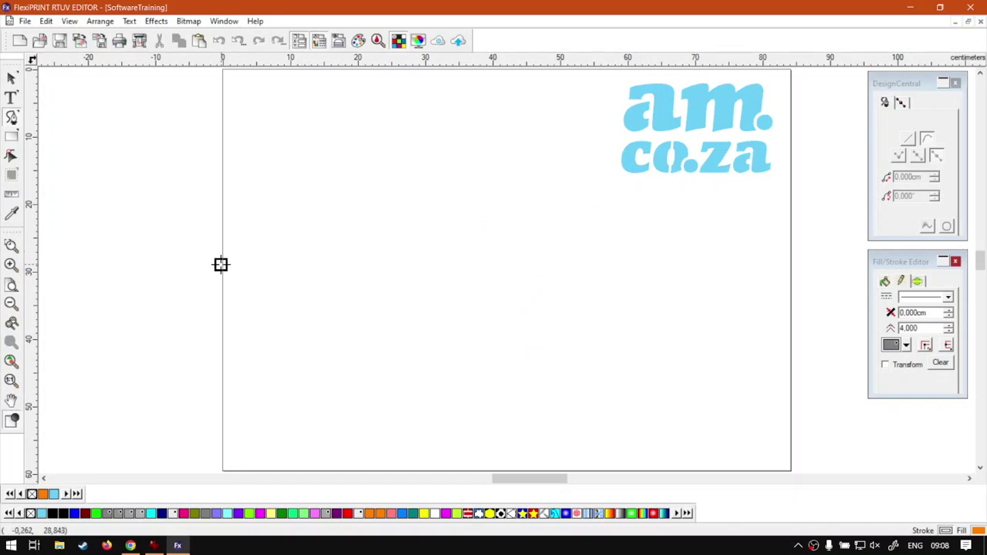
Step: Draw a tall vertical rectangle and a wide horizontal rectangle crossing it
click(12, 137)
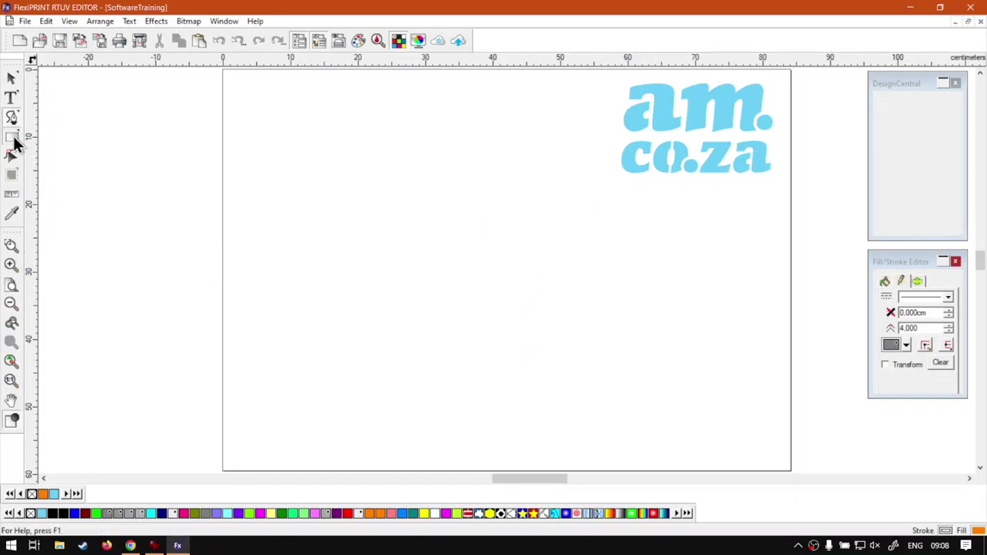
drag(321, 161, 421, 394)
drag(493, 260, 245, 202)
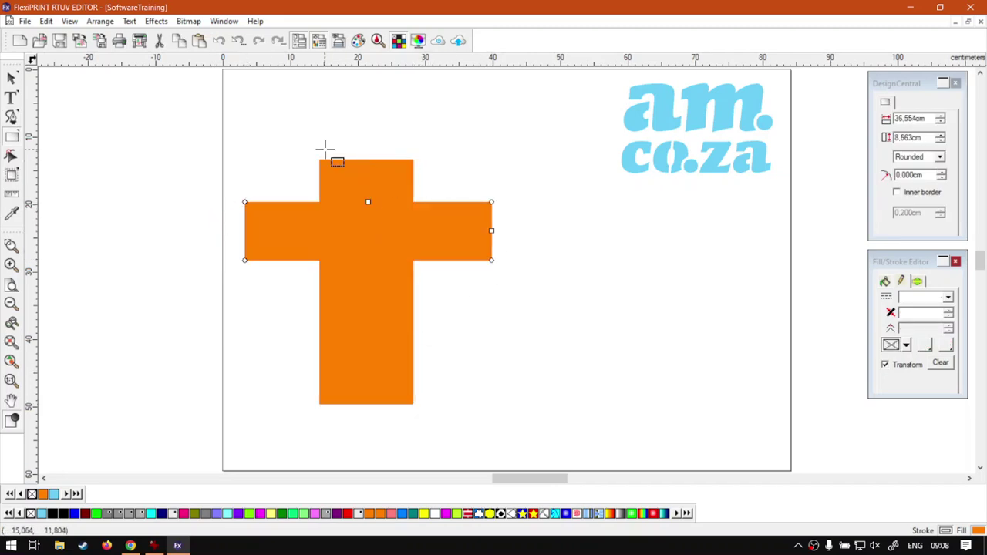
Step: Group both rectangles into one cross instead of compounding them, which punched a hole
click(11, 78)
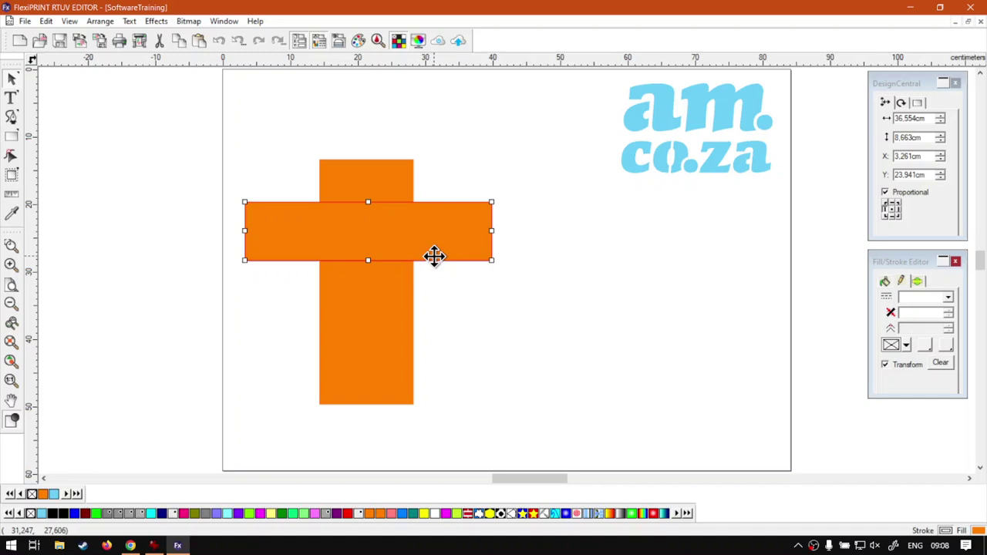
shift+click(381, 291)
click(103, 23)
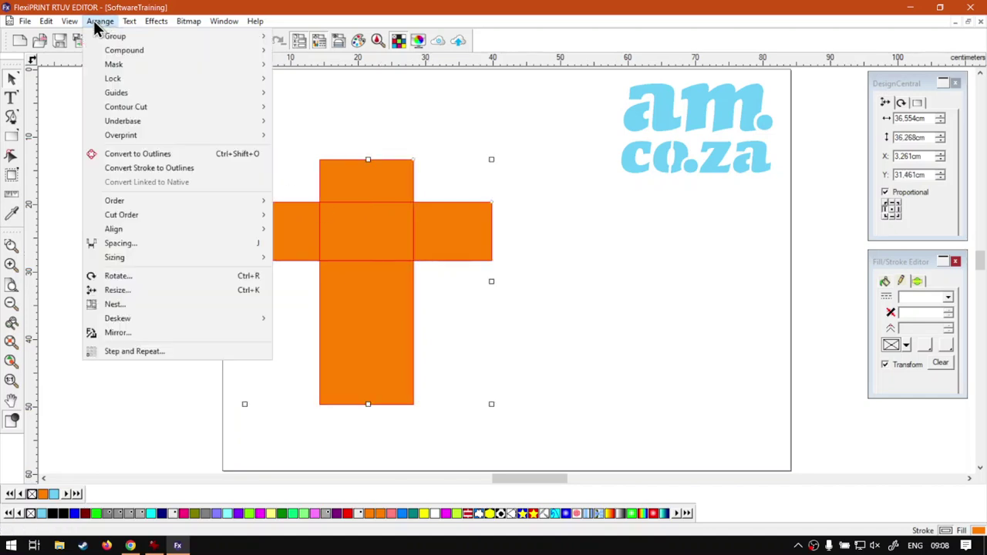
mouse_move(231, 50)
click(357, 50)
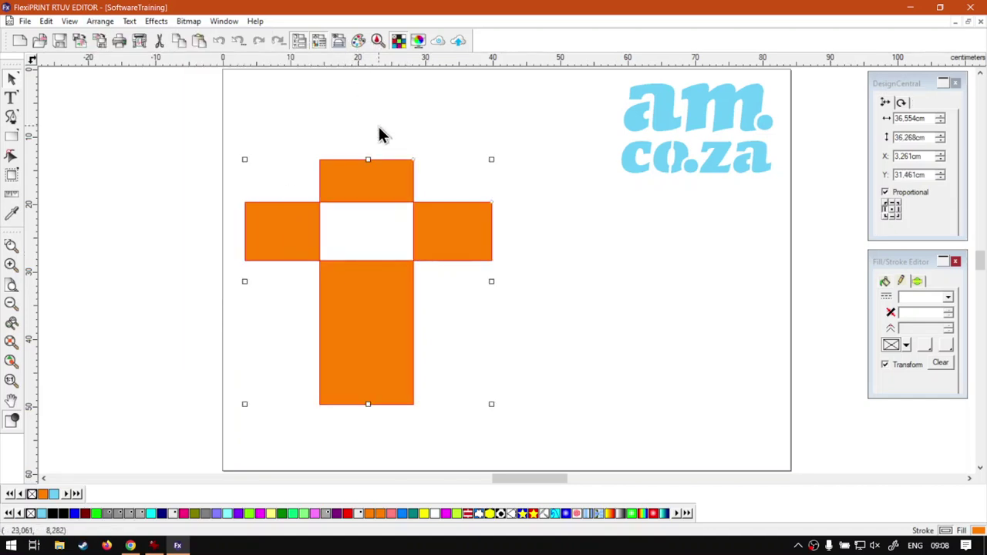
key(ctrl+z)
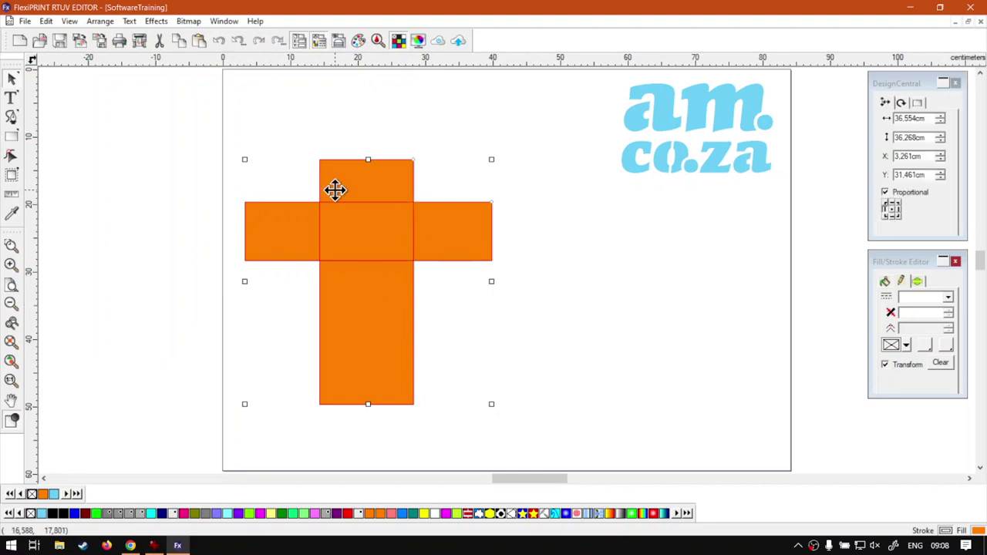
right_click(335, 189)
mouse_move(412, 466)
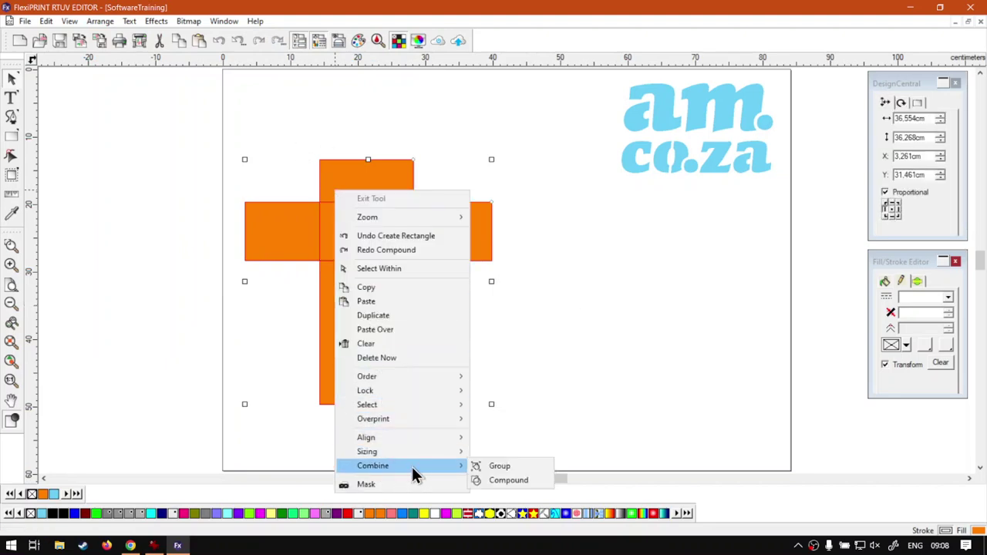
click(500, 465)
Step: Move the grouped orange cross up and left into place beside the logo
click(517, 336)
drag(409, 347, 399, 313)
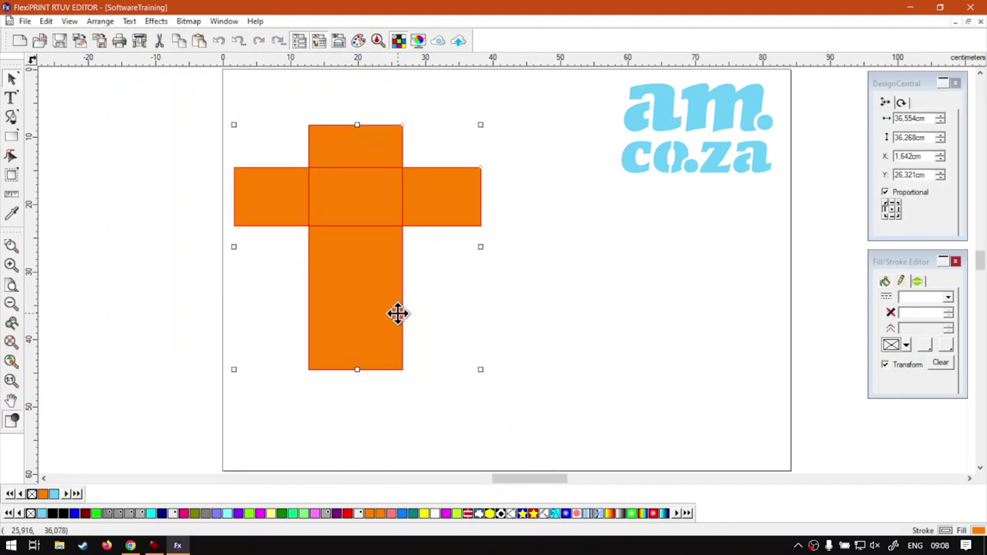
drag(311, 288, 379, 306)
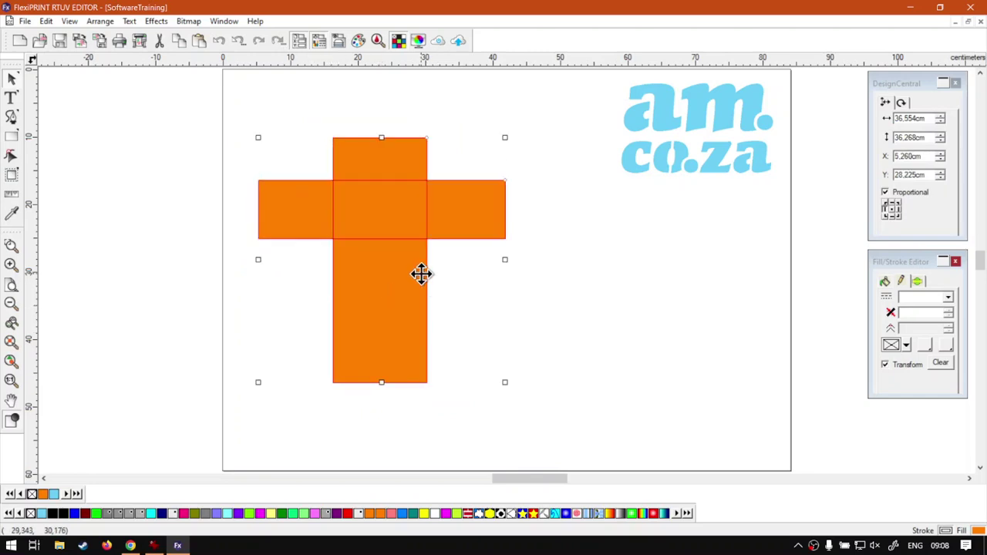
Step: Apply an Effects > Contour Cut outline at 3.332 cm offset around the cross
click(164, 33)
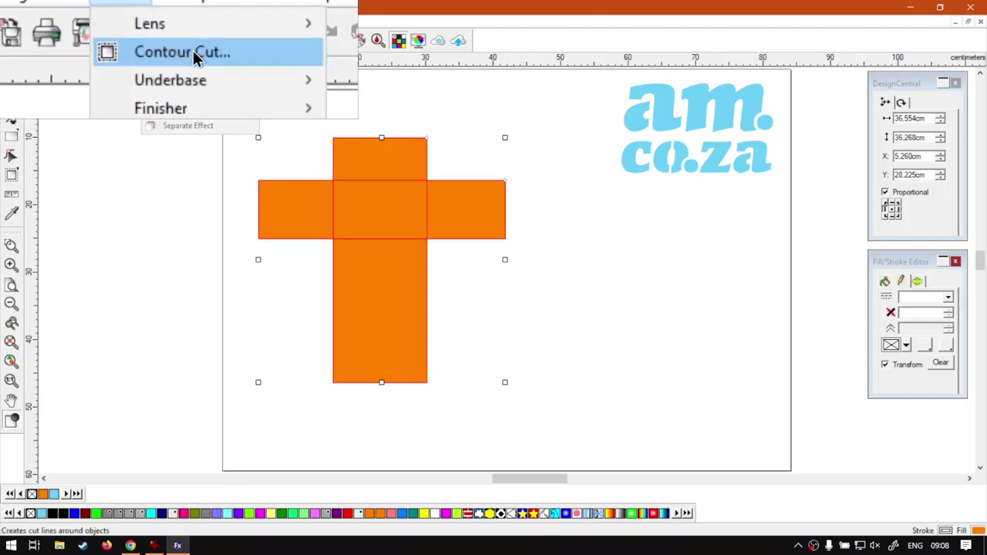
click(192, 50)
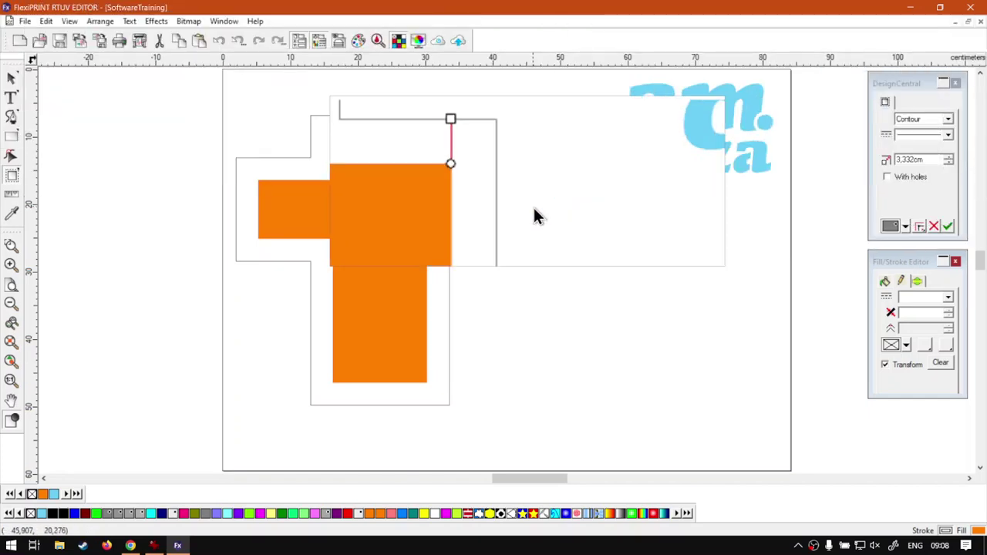
click(945, 227)
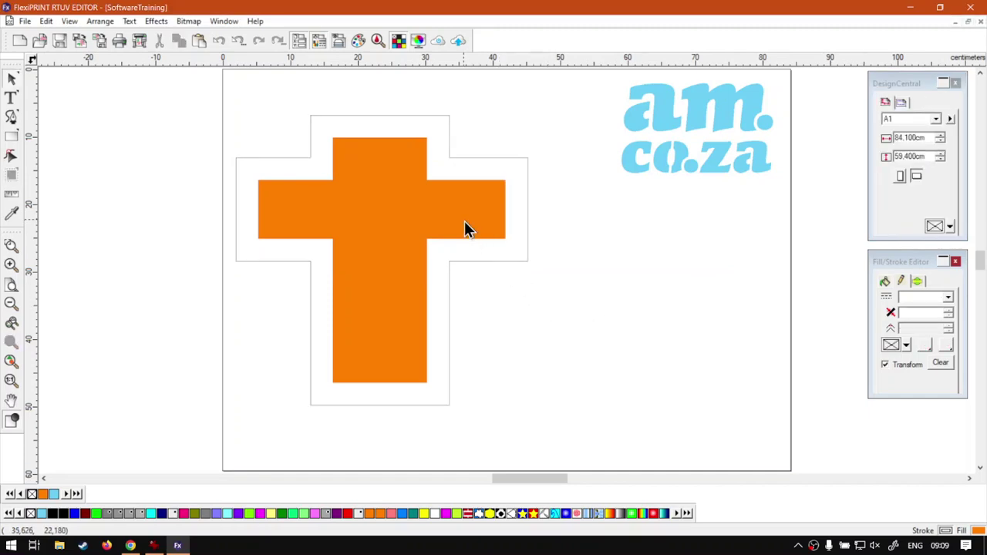
Step: Select the cross with its contour and apply Effects > Separate Contour Cut
click(434, 225)
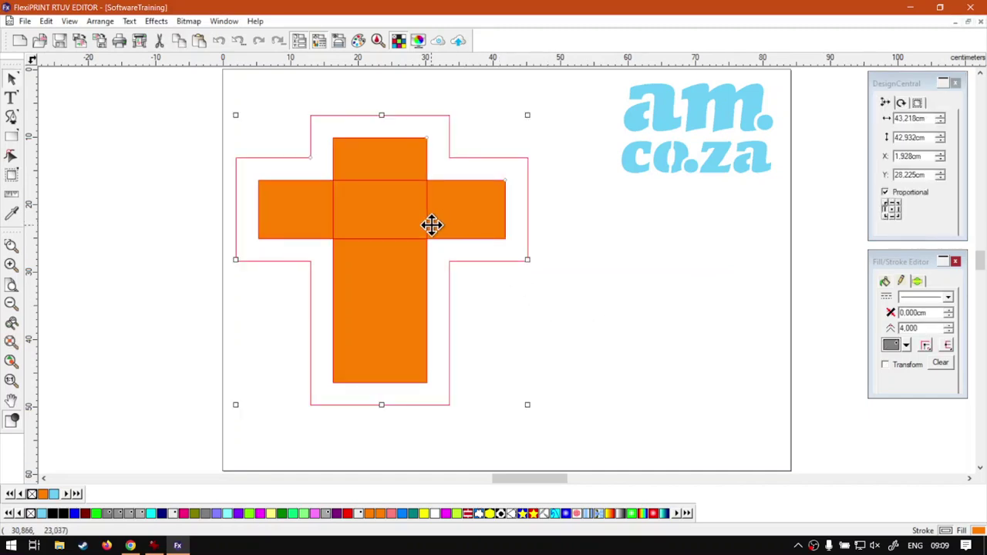
click(517, 261)
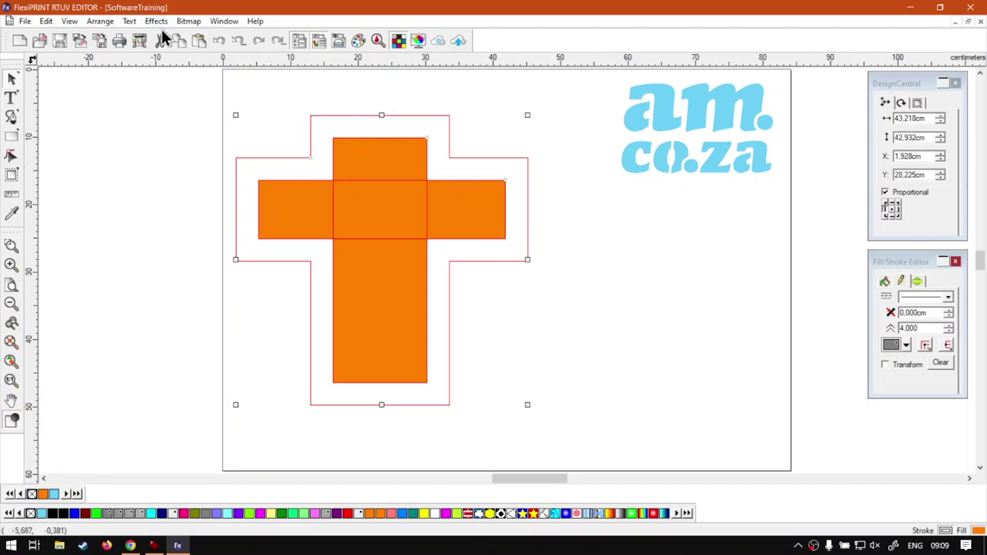
right_click(383, 199)
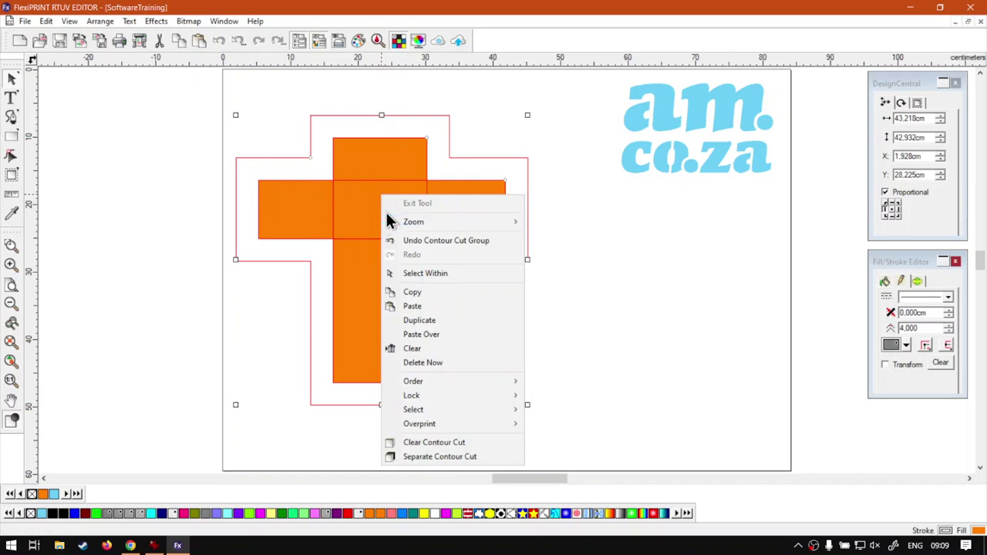
click(345, 184)
click(155, 21)
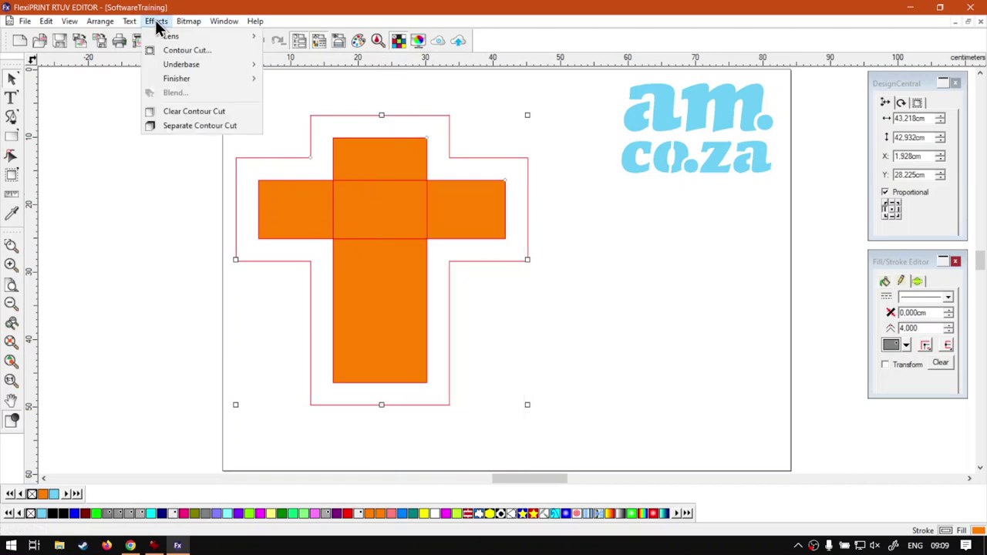
click(219, 126)
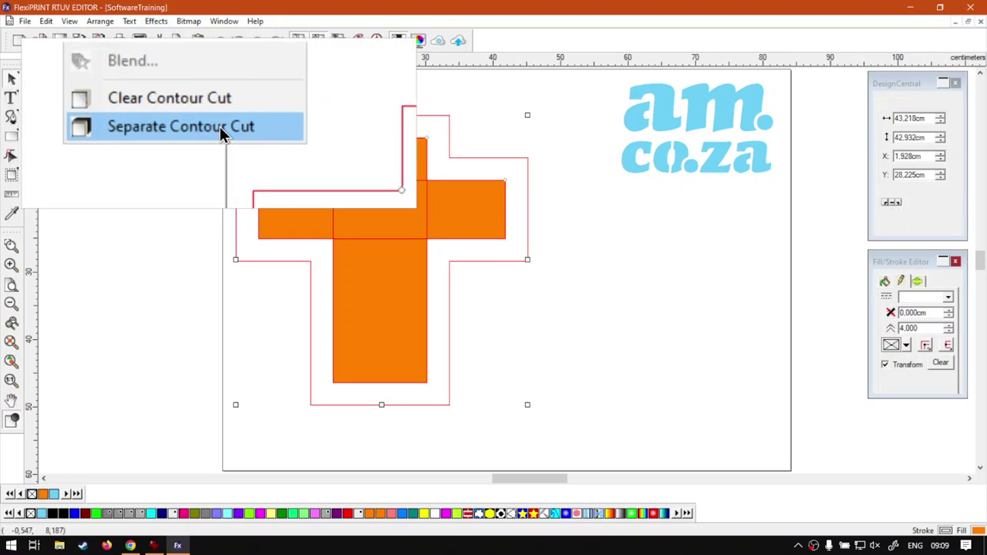
Step: Select the cross and the outline separately, trying drags on each and undoing them
click(606, 262)
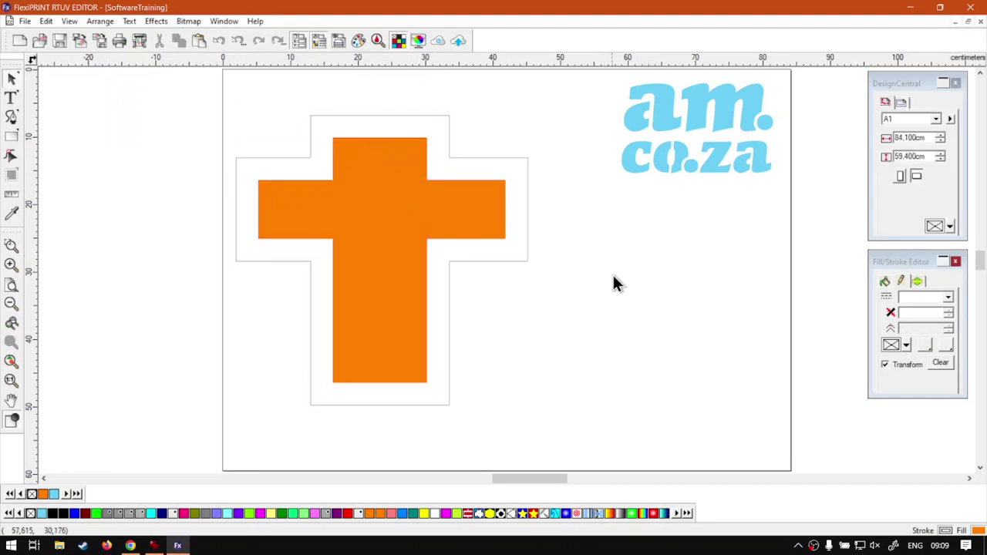
click(467, 192)
drag(399, 203, 599, 234)
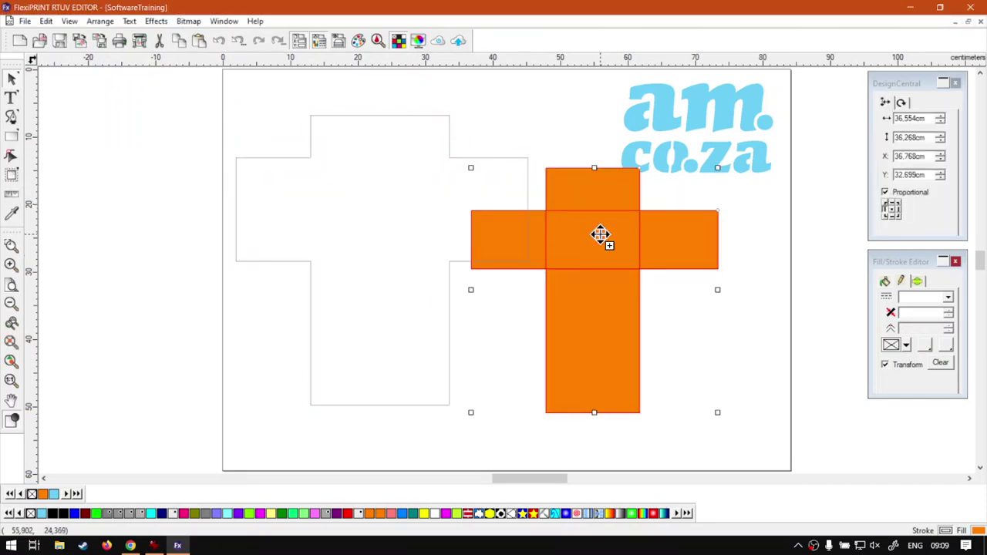
key(ctrl+z)
click(520, 163)
click(516, 158)
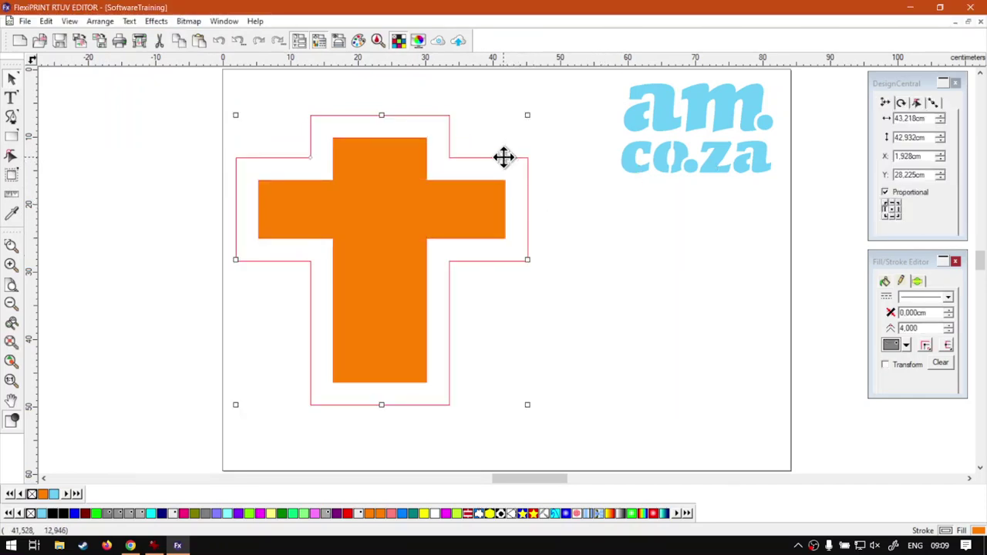
drag(504, 157, 694, 236)
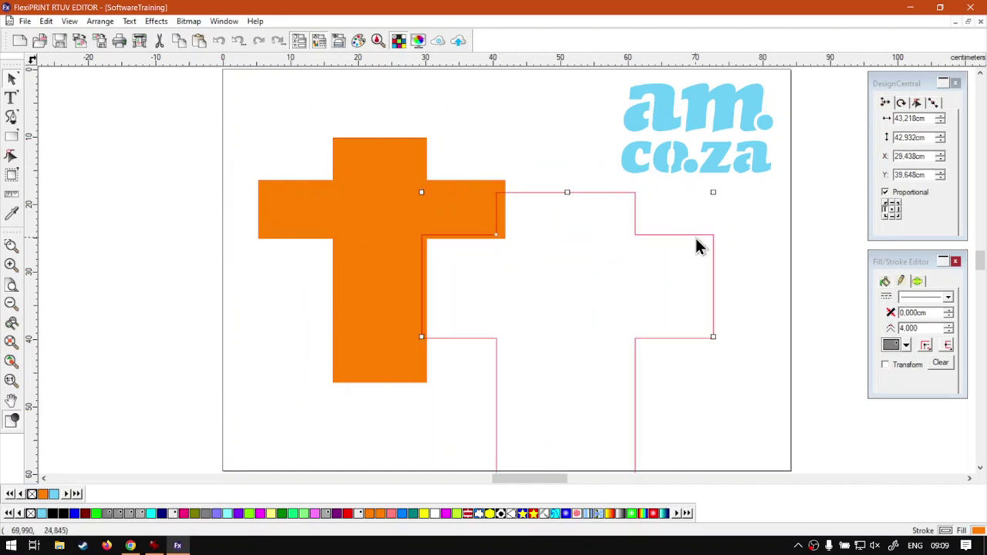
key(ctrl+z)
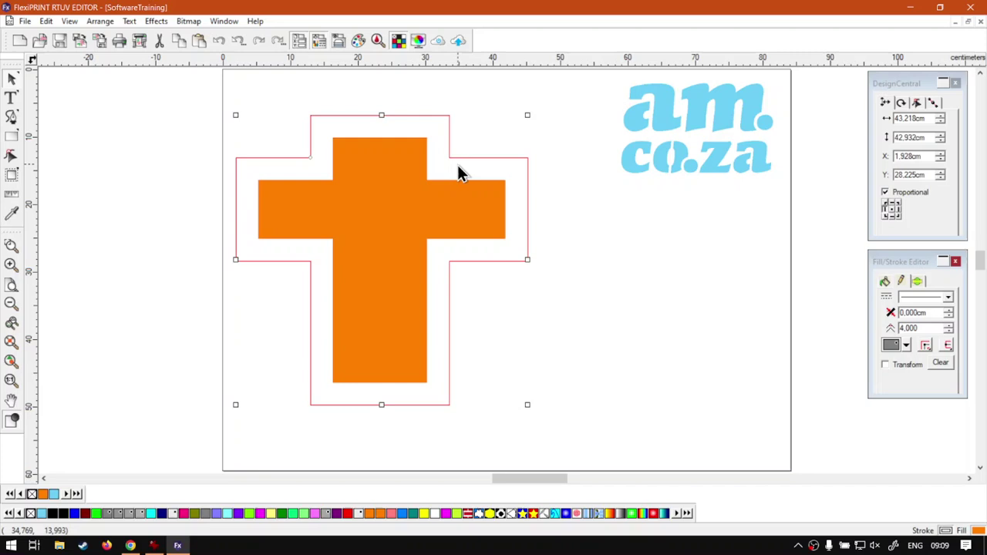
Step: Nudge the contour outline 2 cm up, from Y 28.225 to 26.225 cm
key(Up)
key(Up)
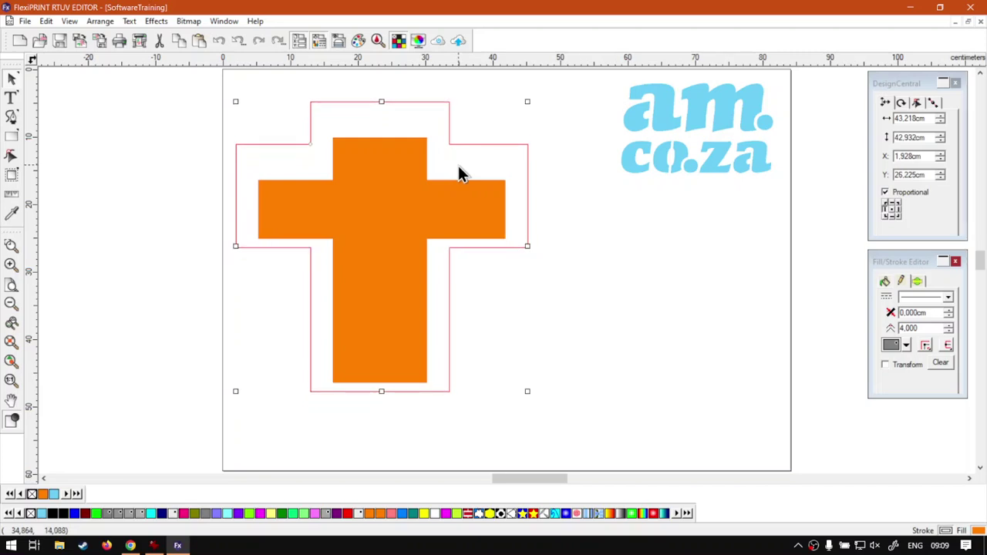
click(476, 327)
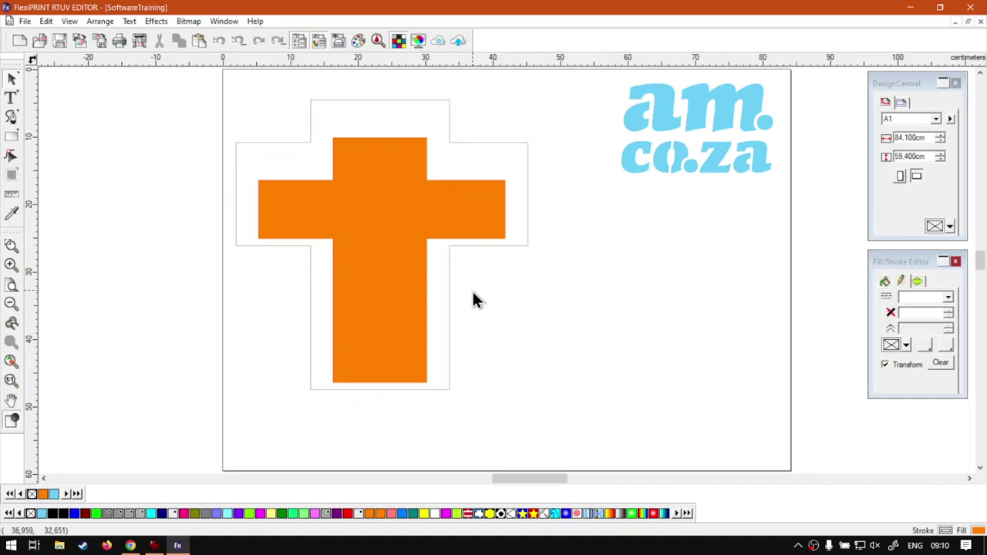
key(Tab)
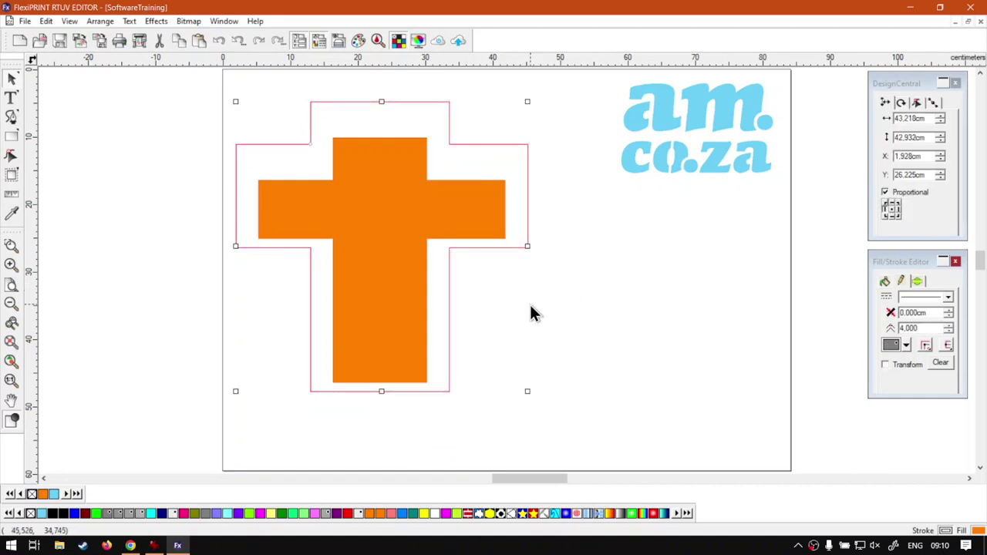
Step: Delete the shifted contour outline
click(466, 258)
click(454, 248)
key(Delete)
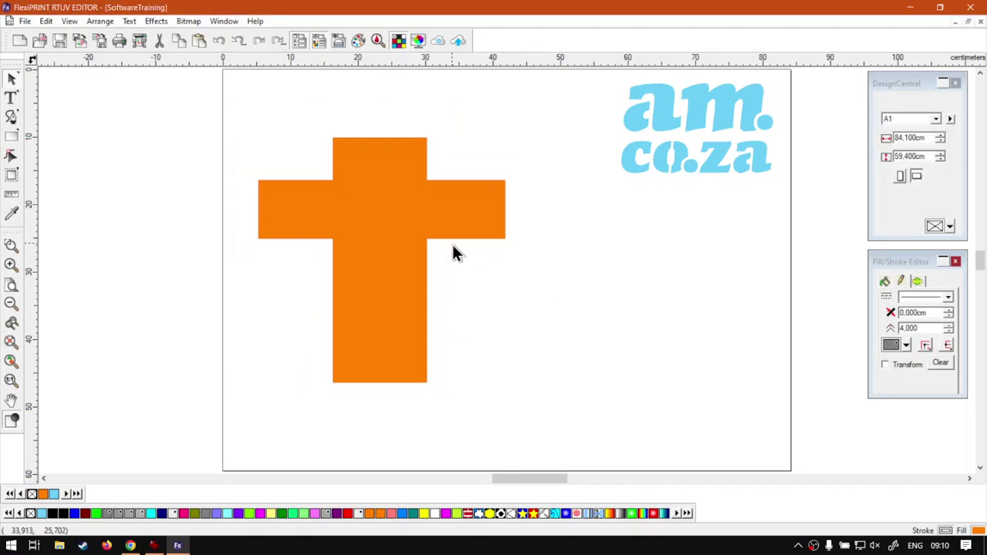
key(Tab)
Step: Add a new 3.332 cm Contour Cut around the cross and select them
click(154, 22)
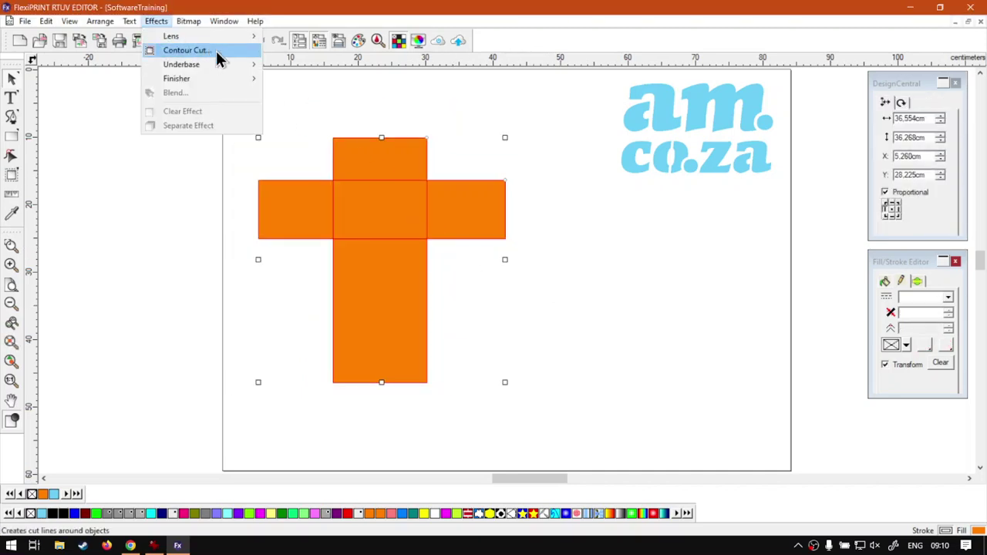
click(186, 50)
click(949, 228)
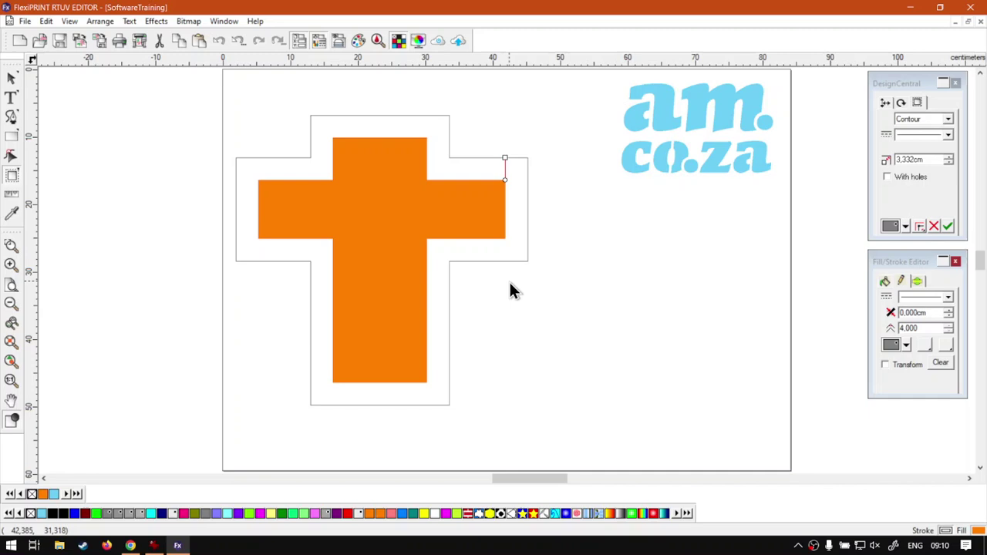
click(399, 245)
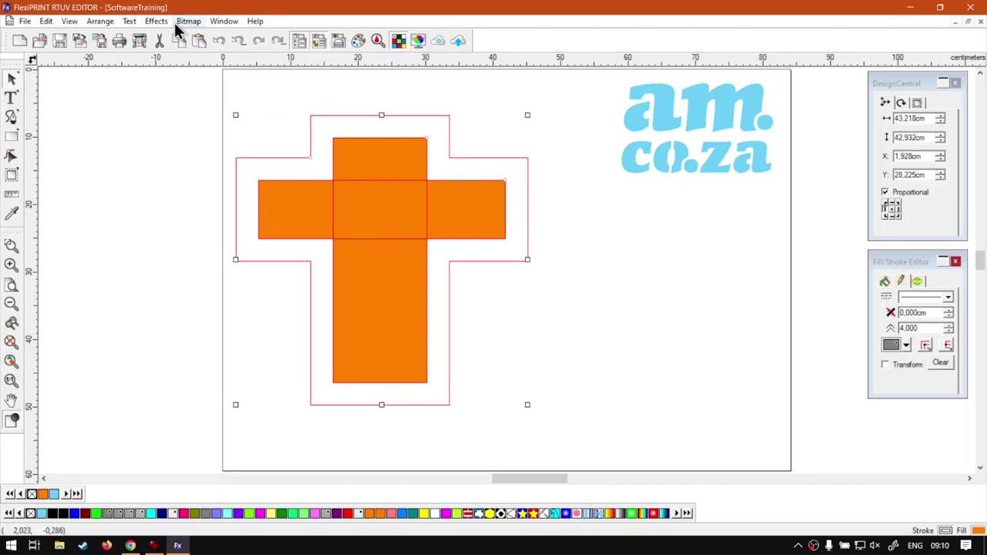
Step: Apply Effects > Clear Contour Cut to the cross, then deselect it
click(154, 23)
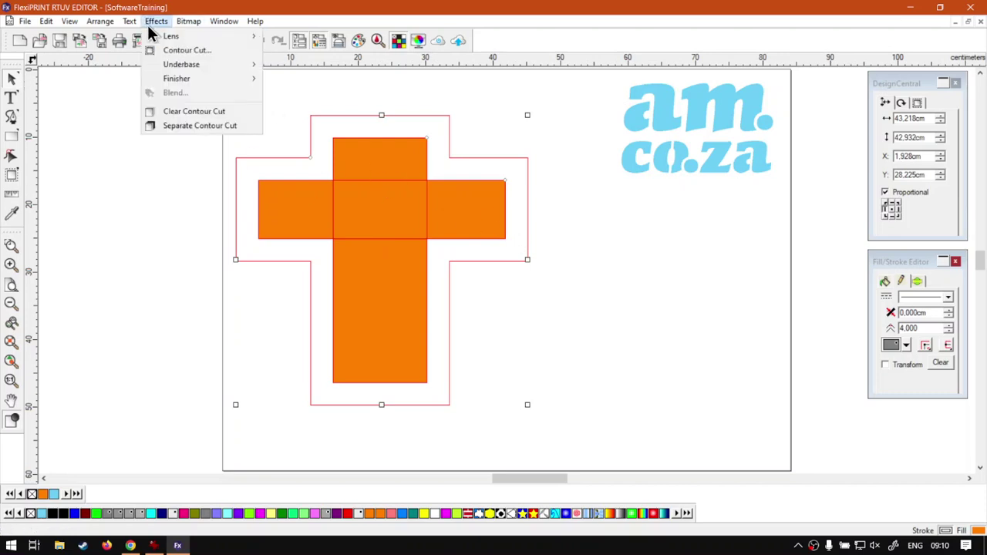
click(210, 113)
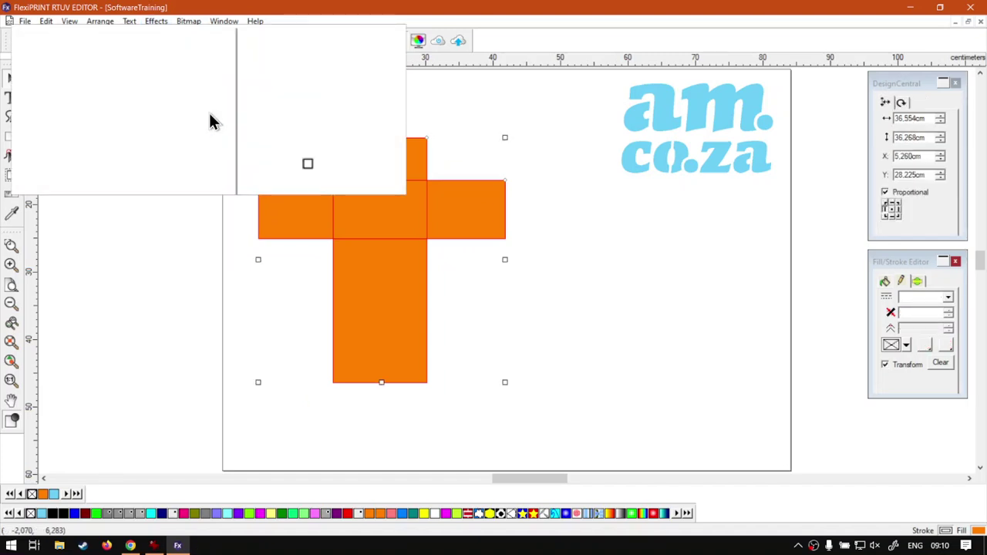
click(543, 243)
click(435, 216)
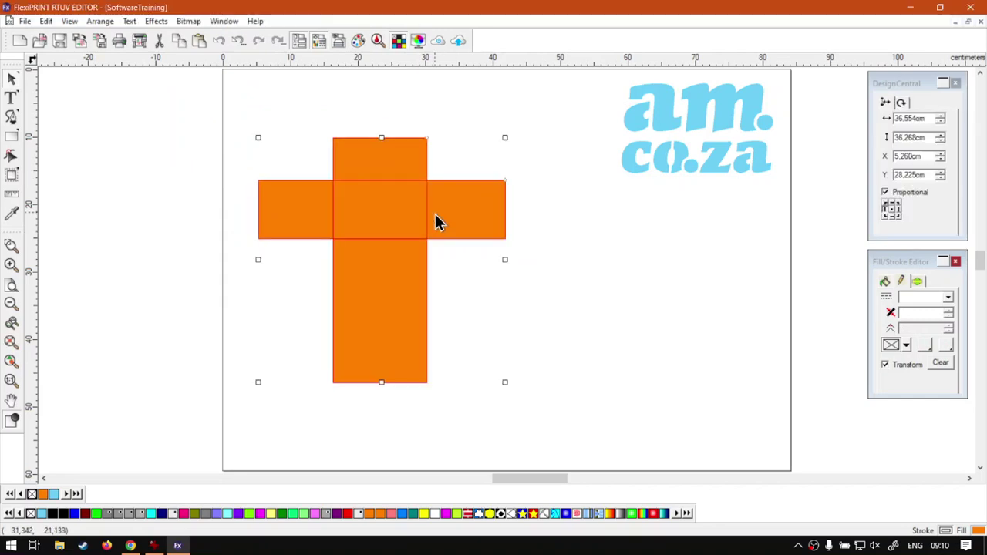
click(626, 342)
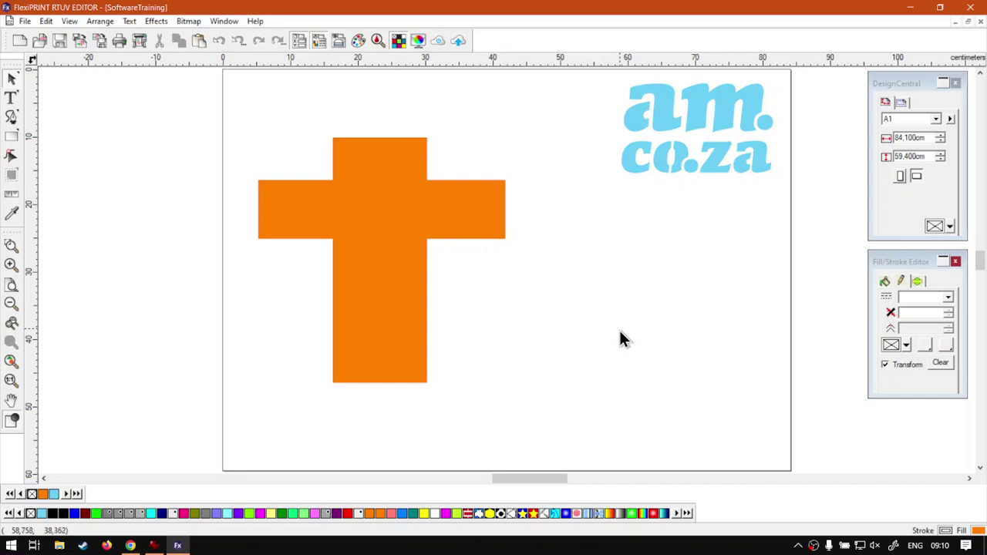
Step: Add a contour cut outline around the orange cross via Effects > Contour Cut
click(410, 208)
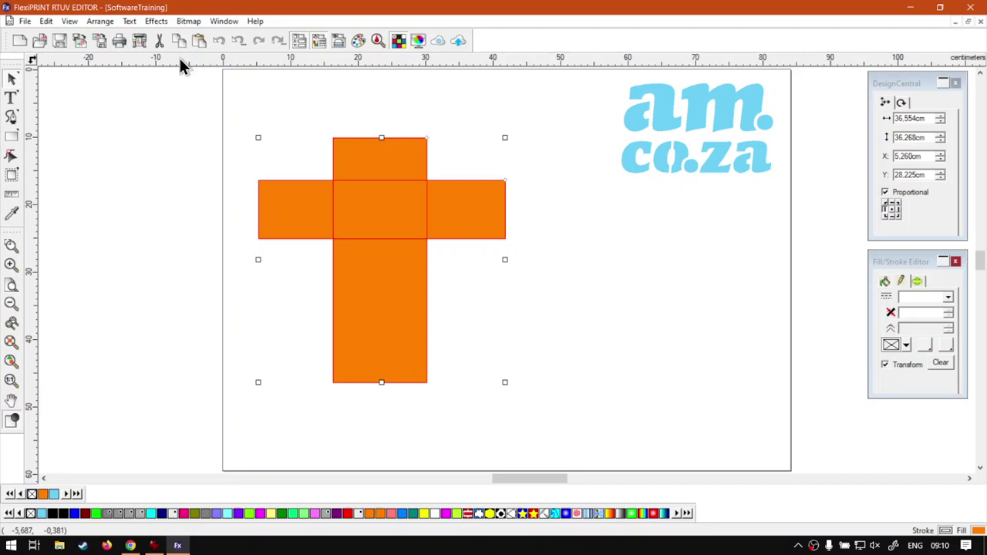
click(156, 21)
click(179, 49)
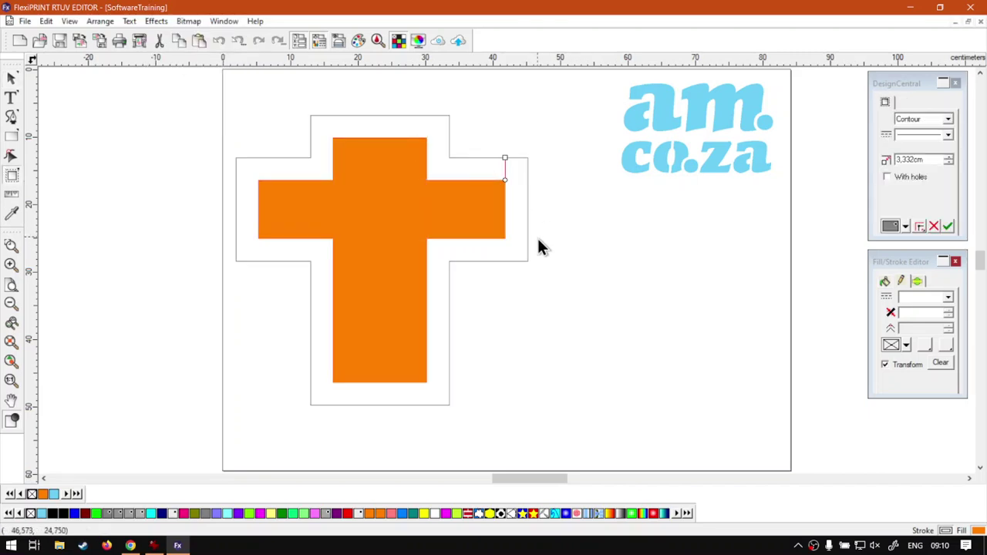
click(286, 214)
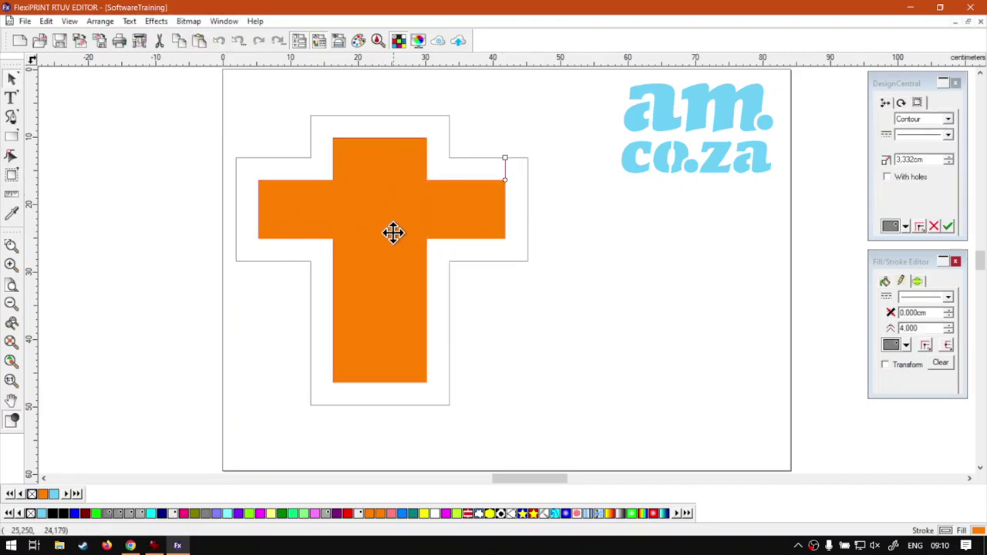
Step: Clear the contour cut via Effects, then show the softwaretraining.co.za page in Chrome
right_click(366, 184)
click(455, 206)
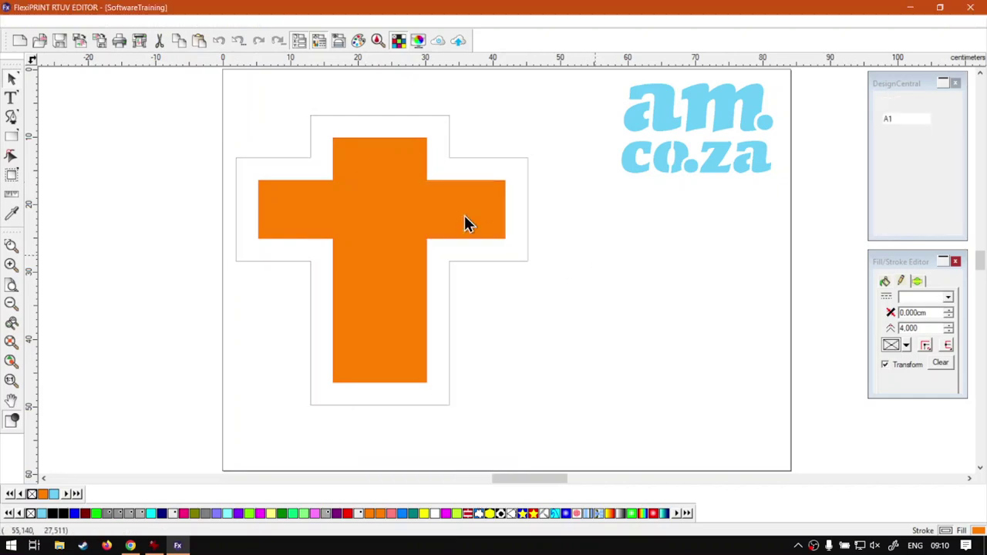
click(416, 193)
right_click(378, 197)
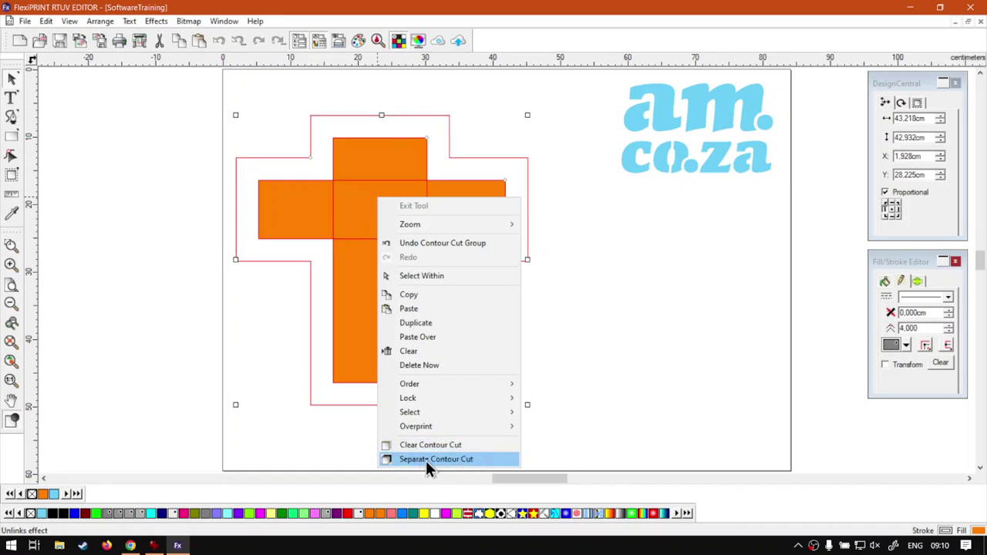
click(302, 202)
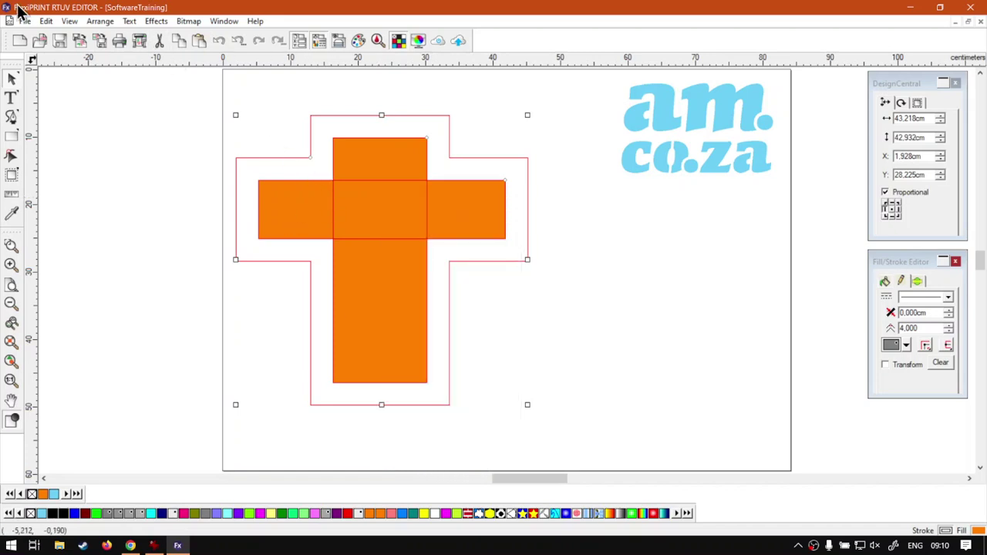
click(155, 23)
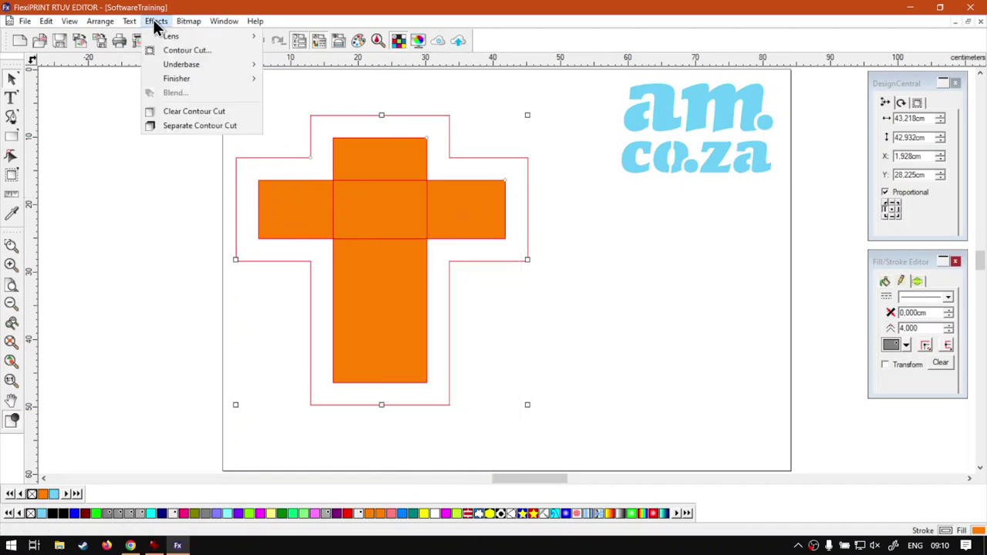
click(234, 114)
click(648, 330)
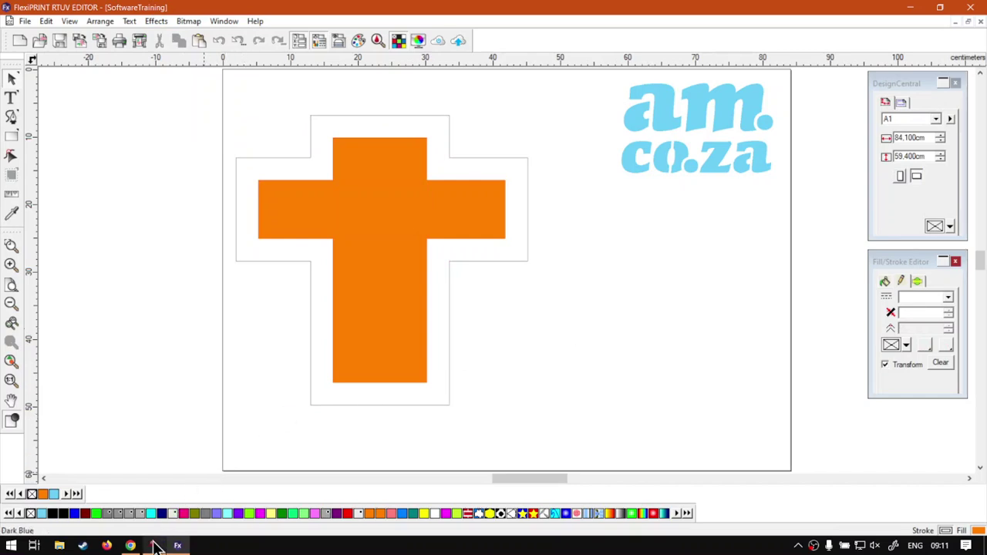
click(130, 545)
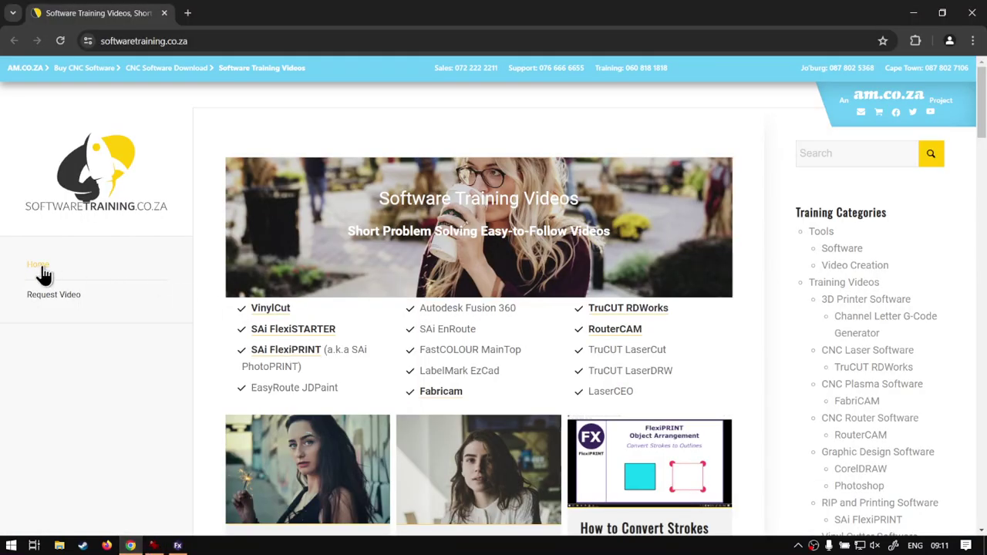